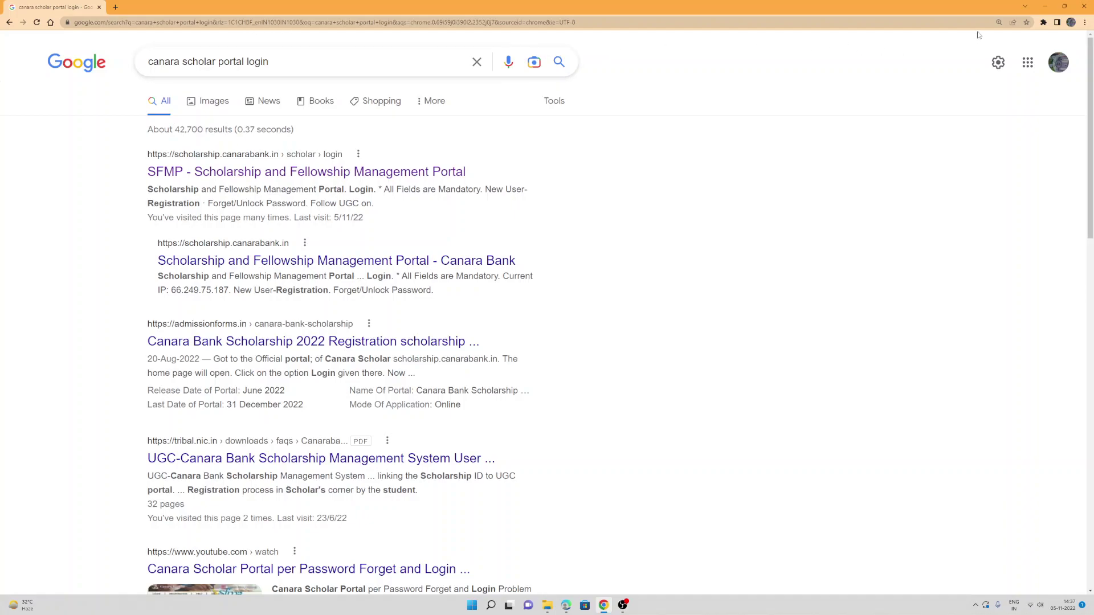
# Step: Dismiss the search suggestions on the canara scholar portal login results and open a blank tab
pyautogui.click(282, 61)
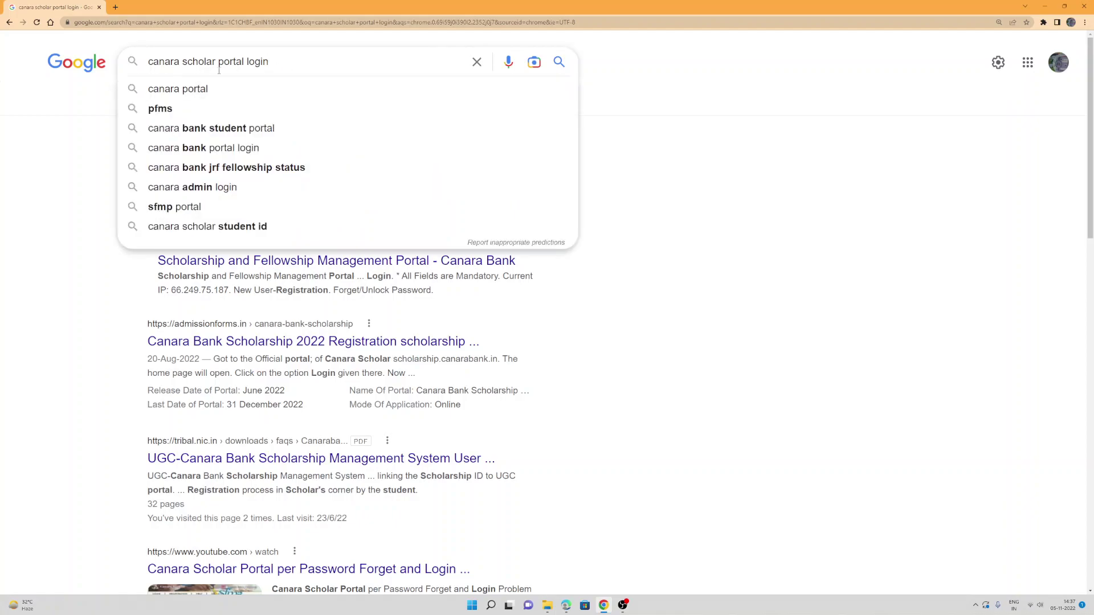
pyautogui.click(89, 144)
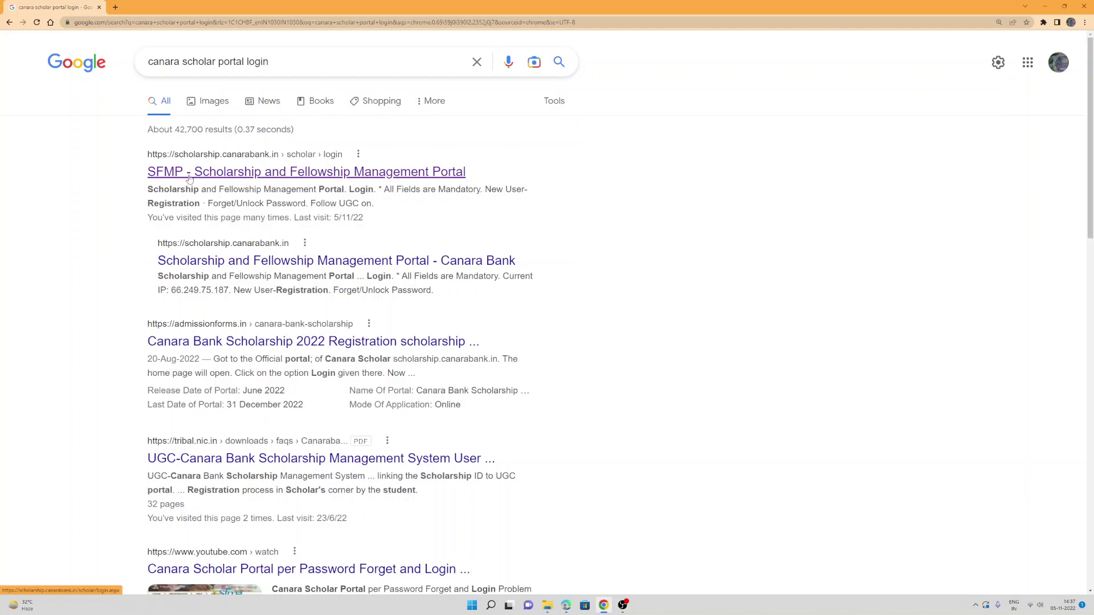
pyautogui.click(121, 8)
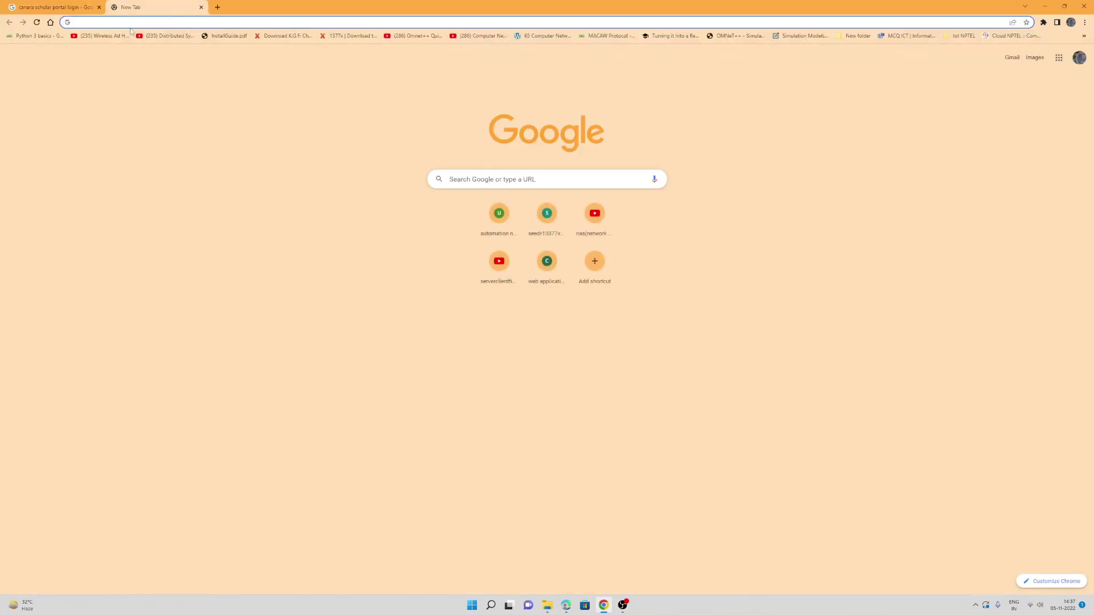
# Step: Search Google for 'sfmp' and open the SFMP Scholarship and Fellowship Management Portal result
pyautogui.write('sfmp')
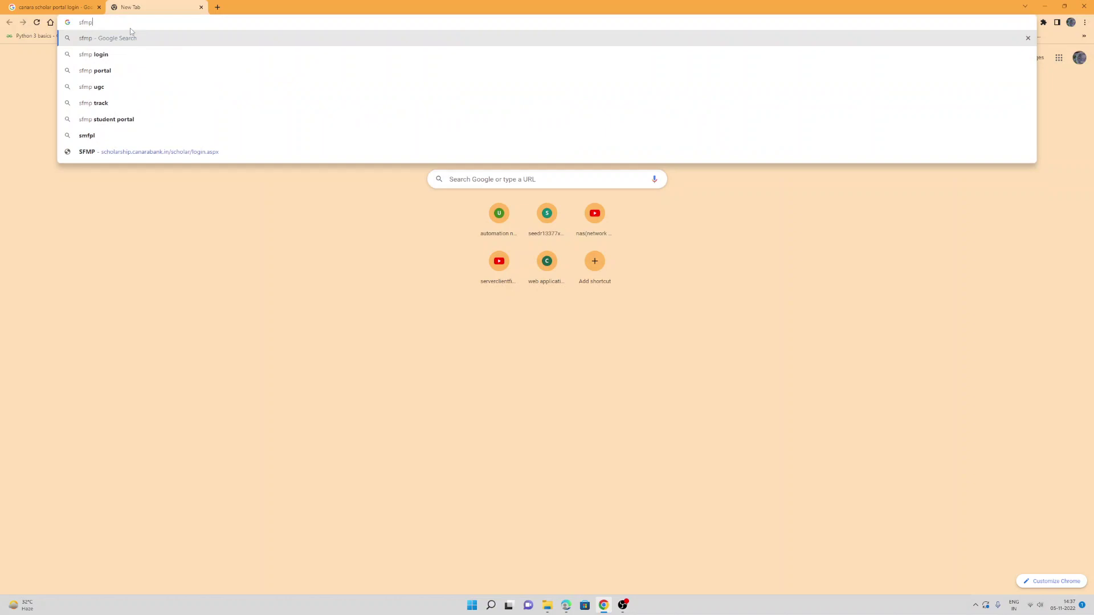
pyautogui.press('Return')
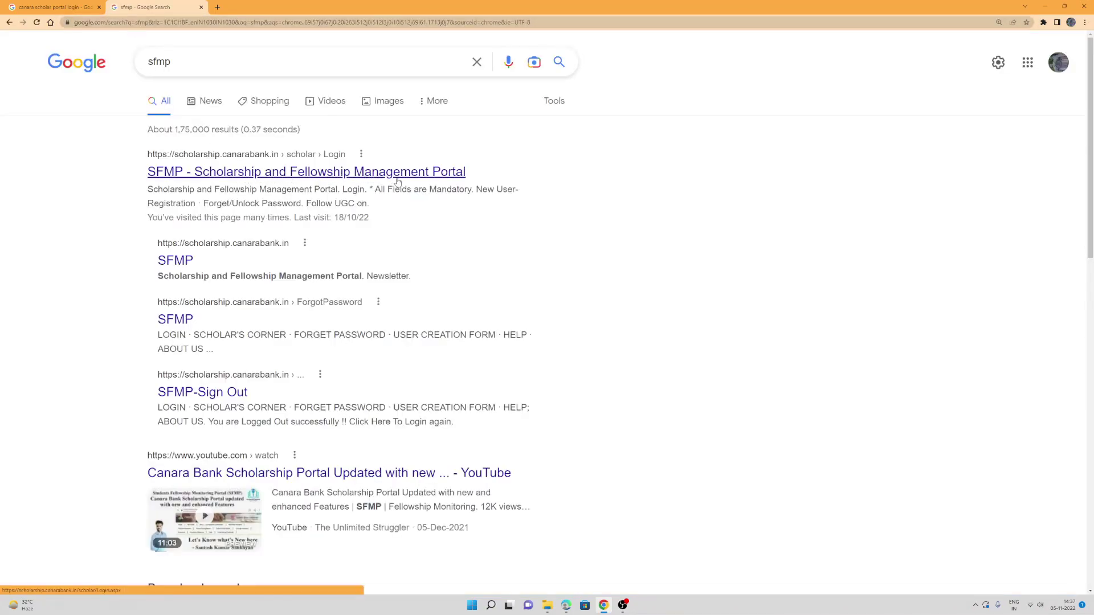
pyautogui.click(288, 179)
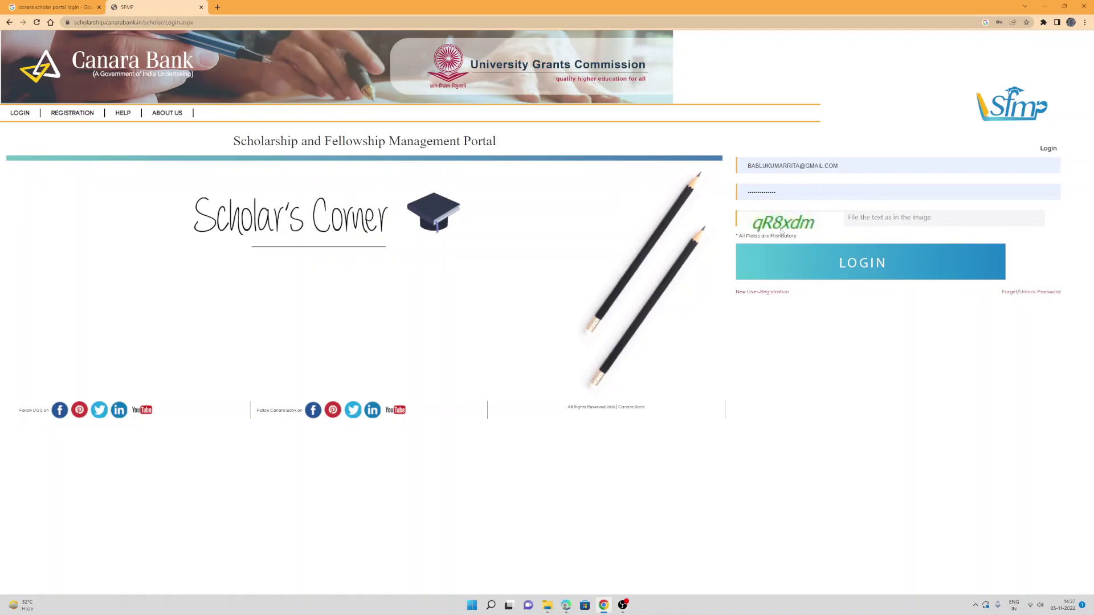
# Step: Start a new user registration and open the Find Student ID lookup window
pyautogui.click(762, 292)
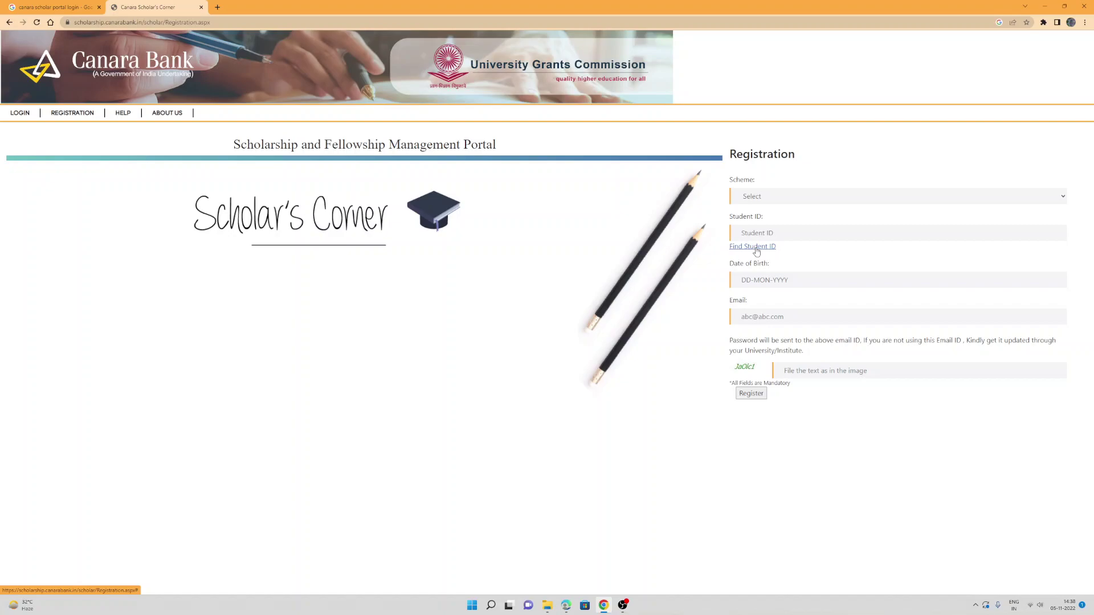
pyautogui.click(756, 252)
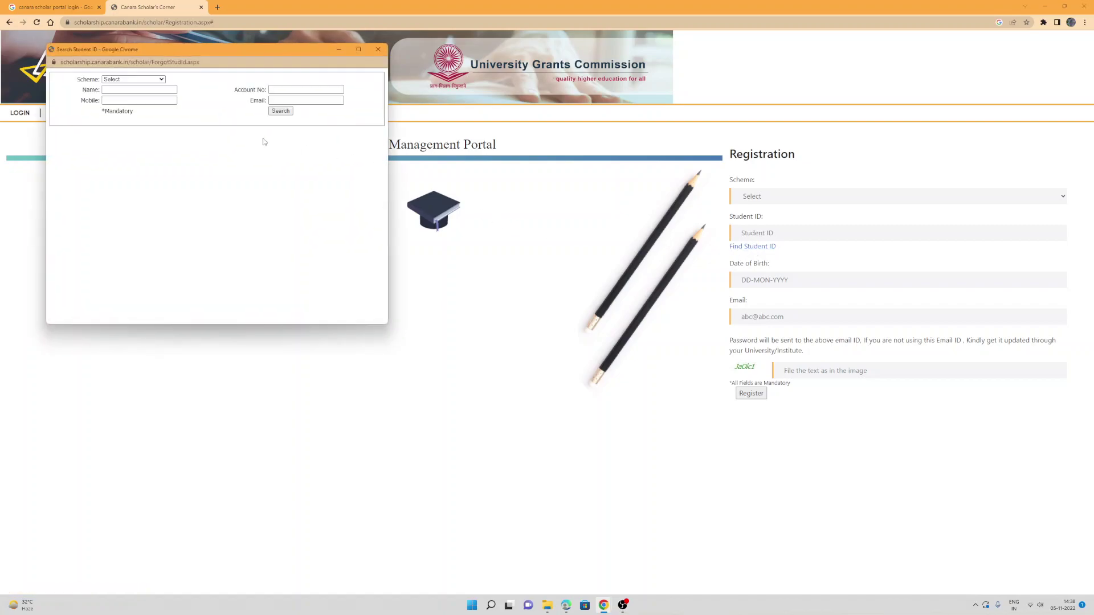
# Step: Try the RGNF-SC, MANF and NFOBC schemes before settling on NETJRF (NET JRF Fellowship)
pyautogui.click(141, 81)
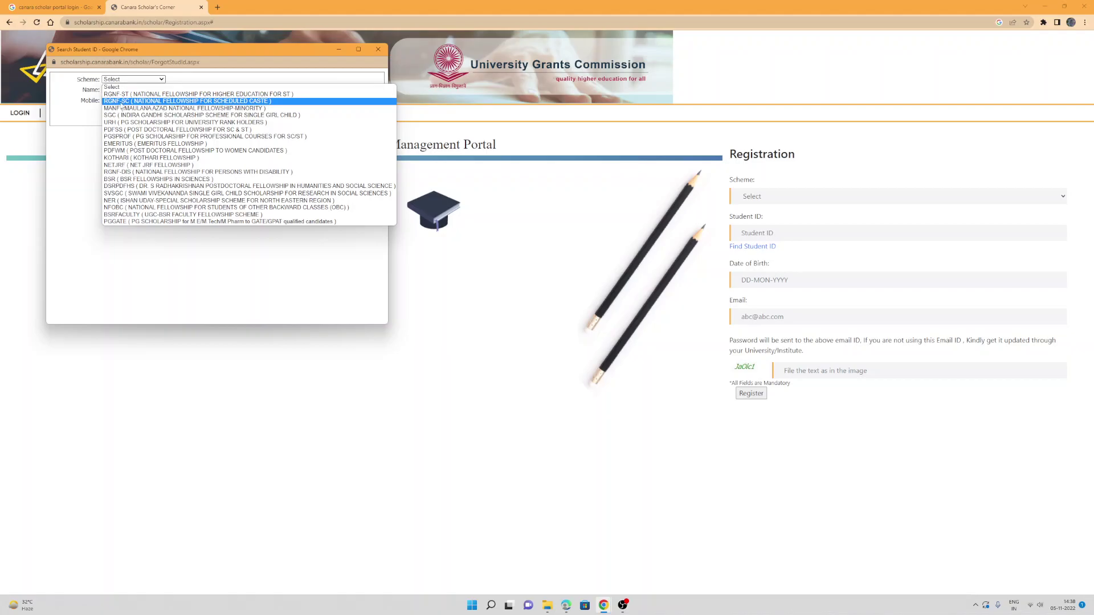
pyautogui.click(151, 102)
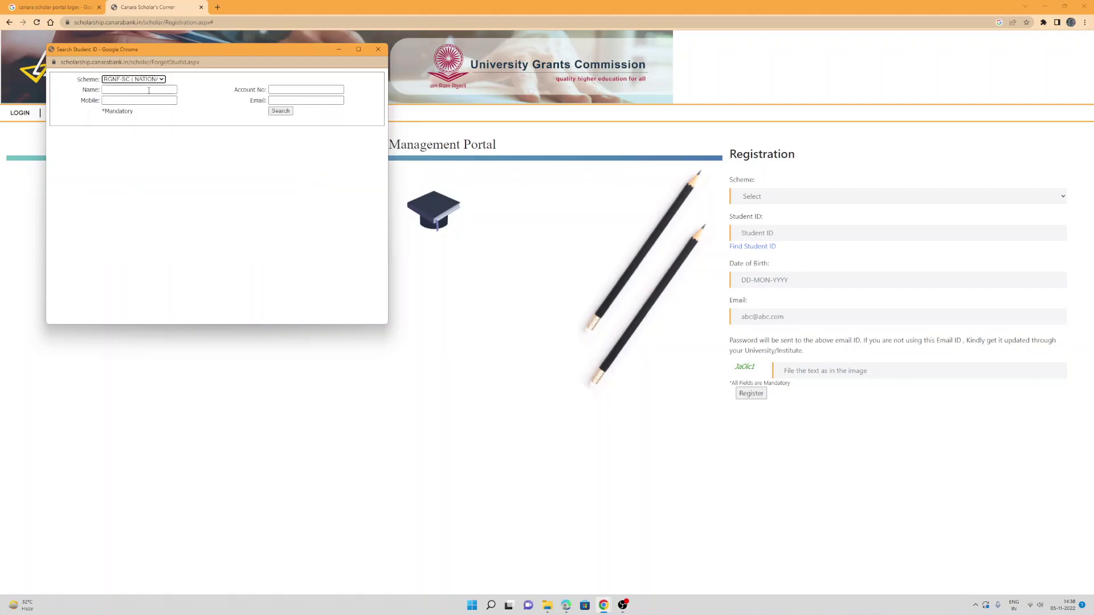
pyautogui.click(151, 80)
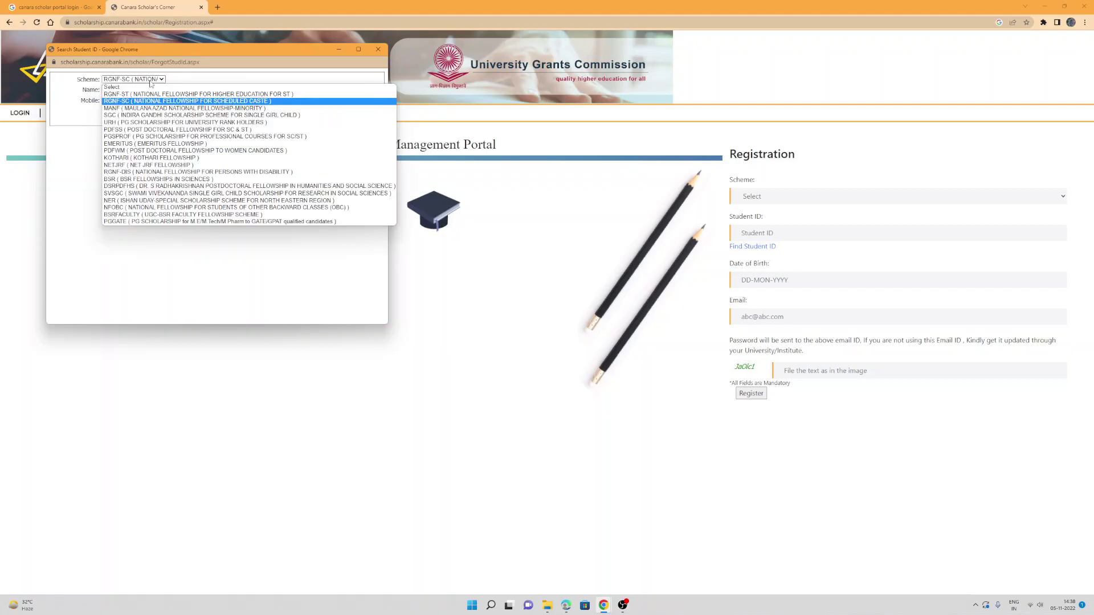
pyautogui.click(138, 110)
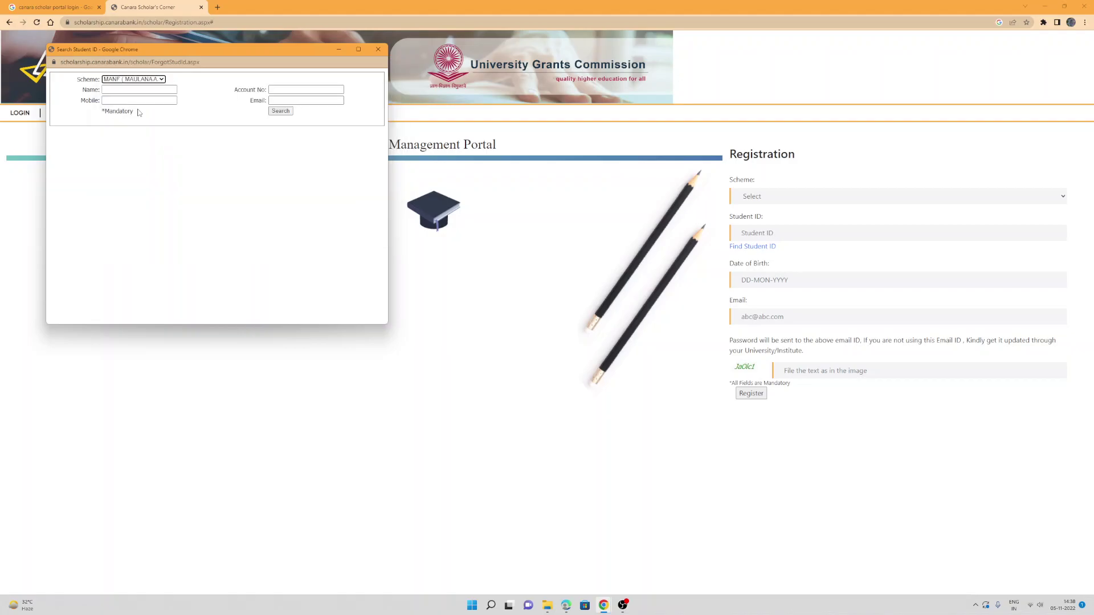
pyautogui.click(146, 81)
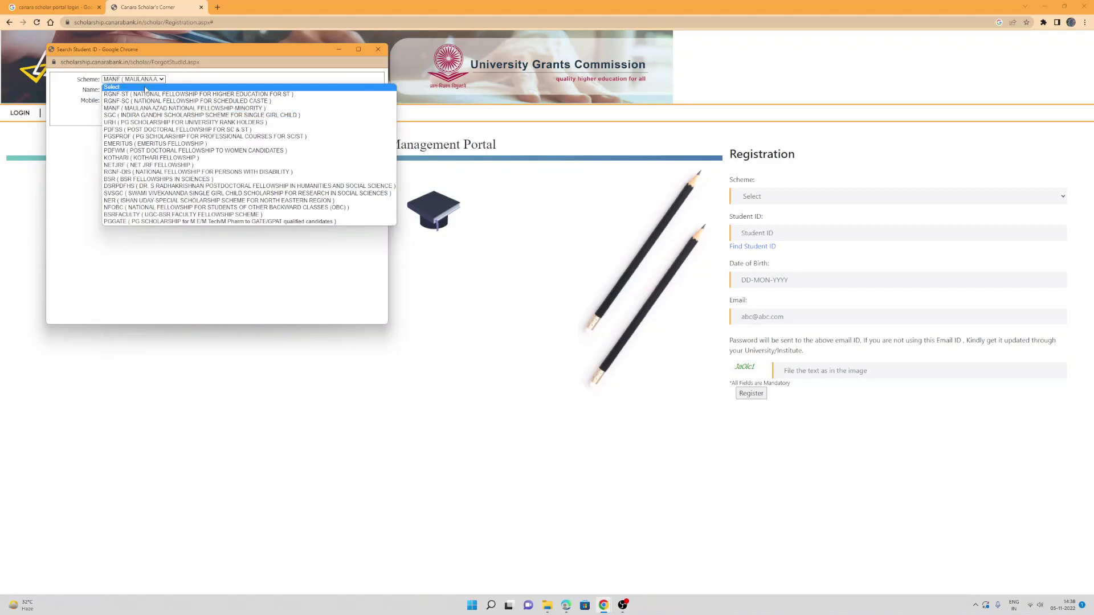
pyautogui.click(143, 166)
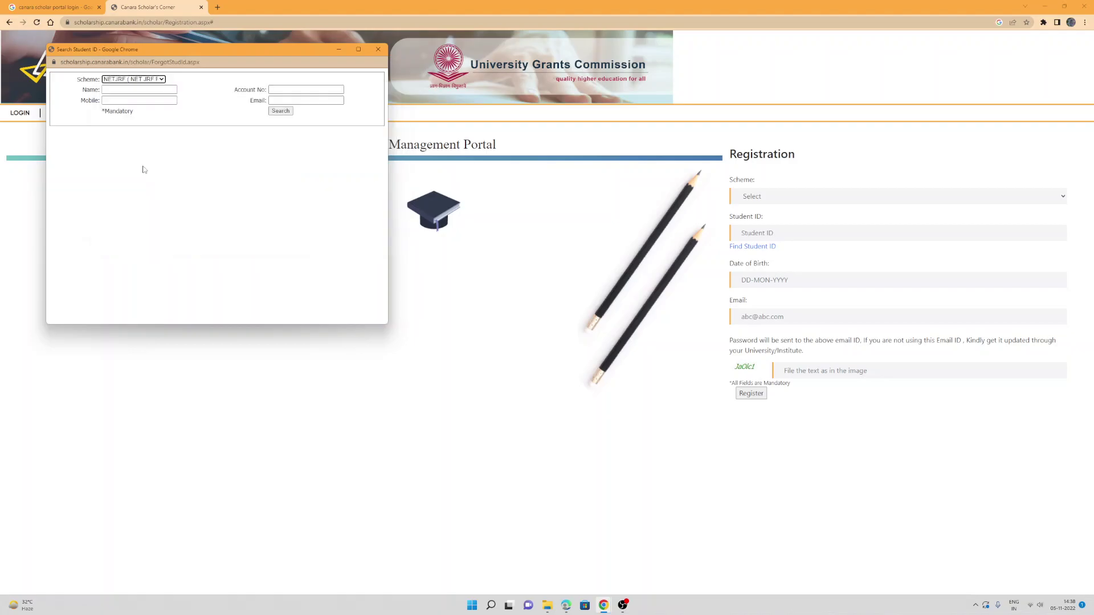
pyautogui.click(153, 80)
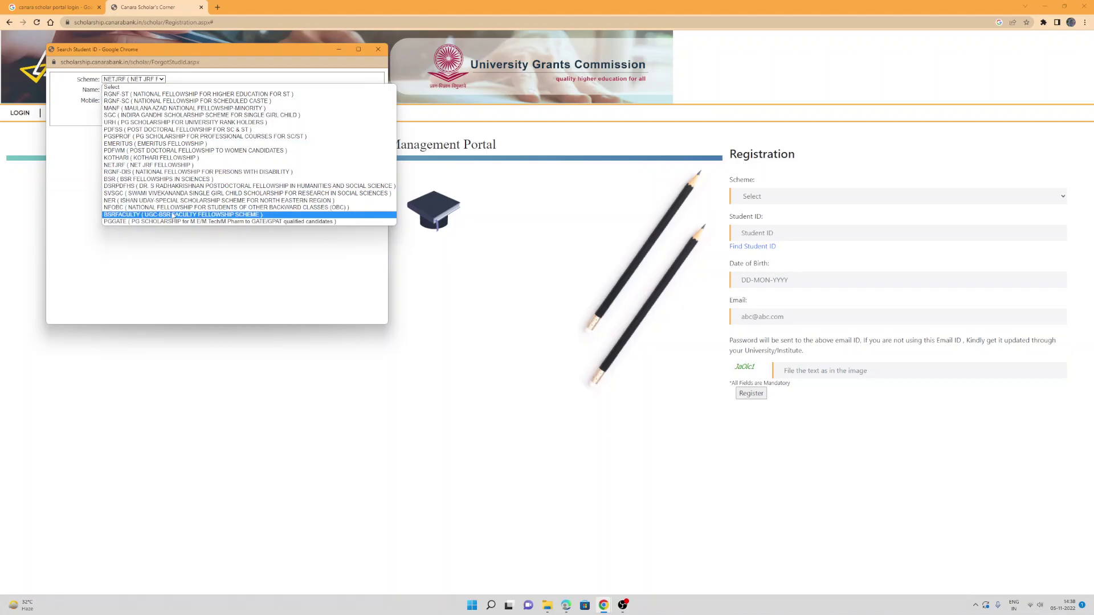
pyautogui.click(249, 209)
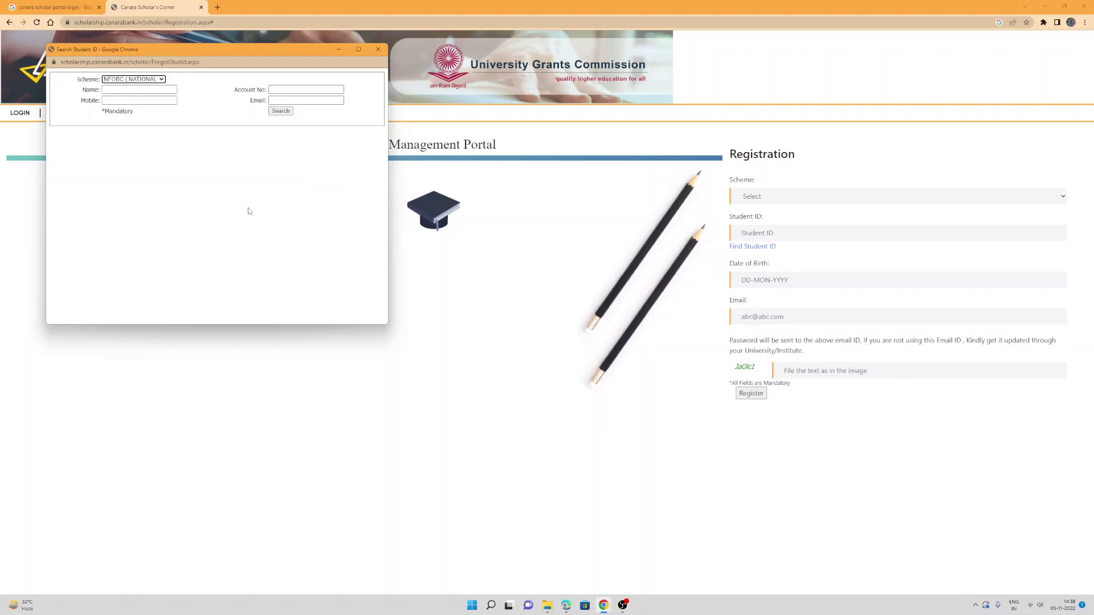
pyautogui.click(149, 80)
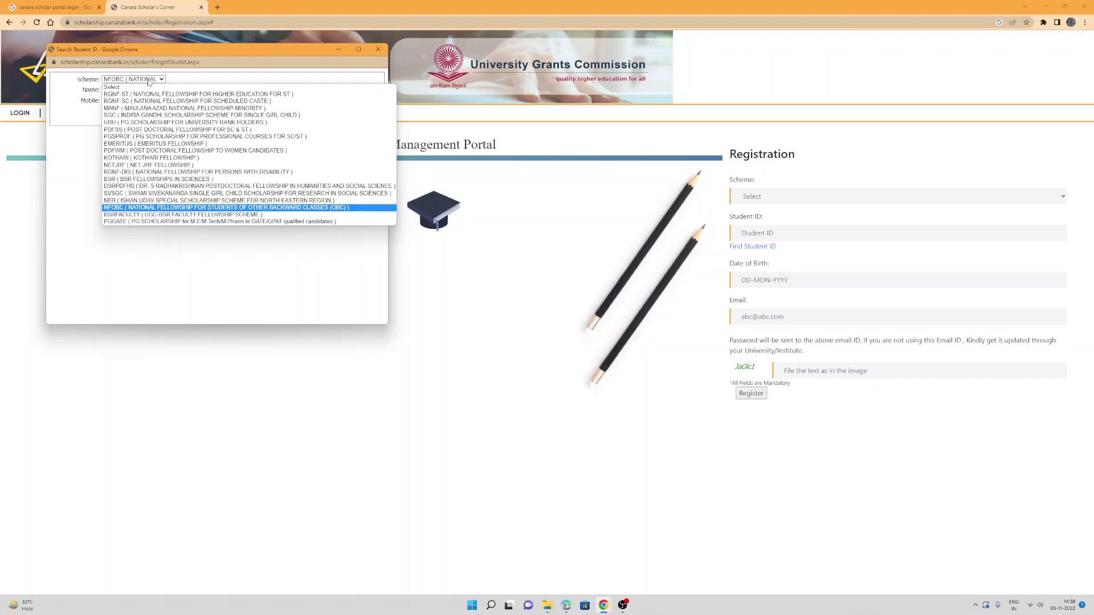
pyautogui.click(151, 166)
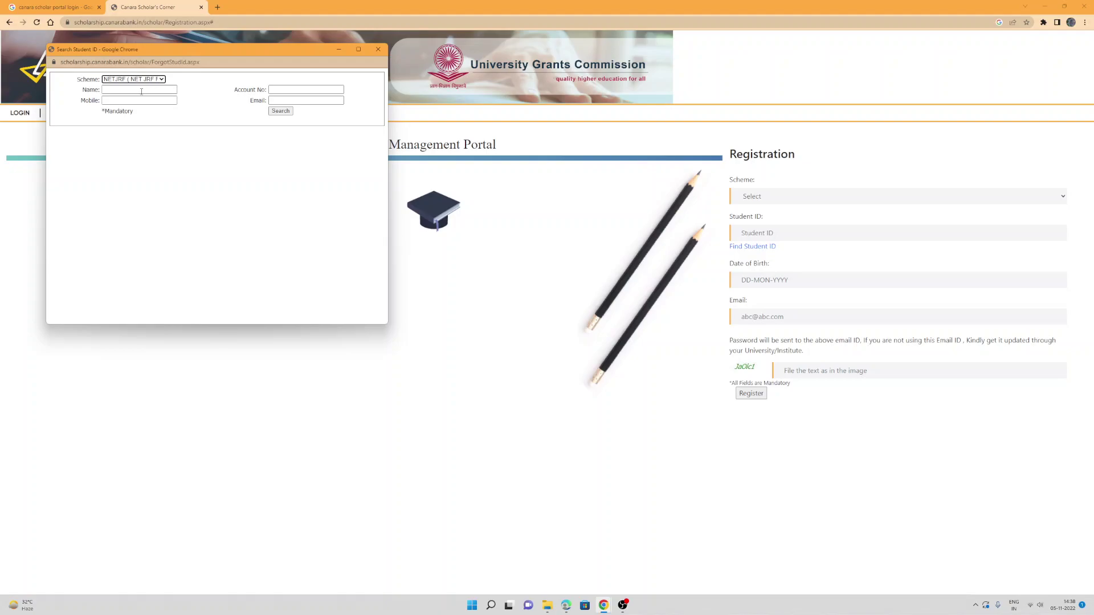
# Step: Autofill the student's mobile number, clear the name and email, and search by mobile
pyautogui.click(141, 90)
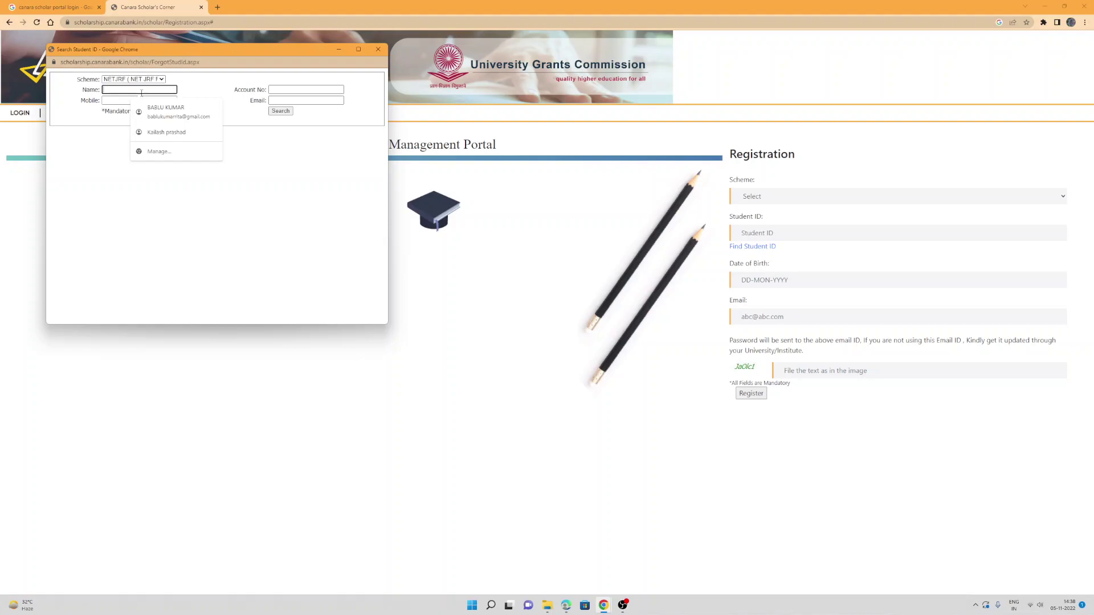
pyautogui.click(120, 100)
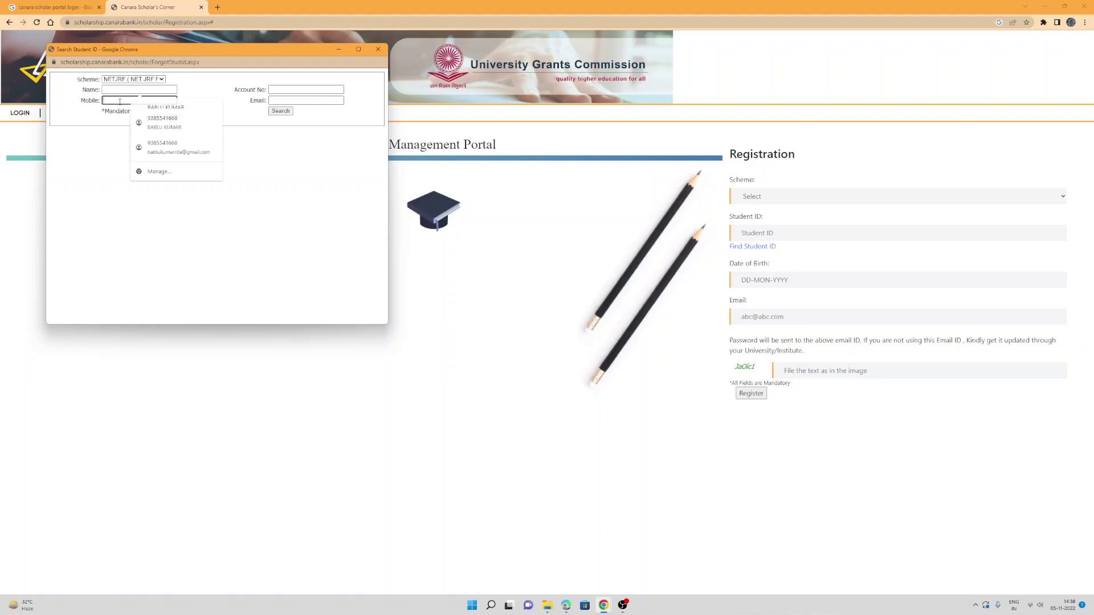
pyautogui.click(164, 123)
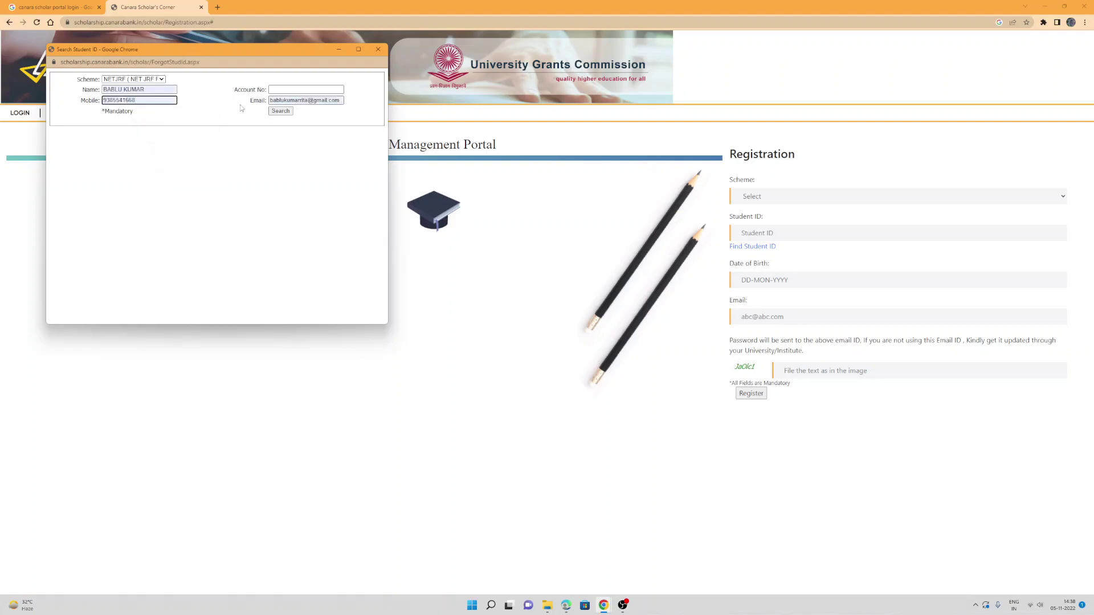
pyautogui.click(91, 90)
pyautogui.press('BackSpace')
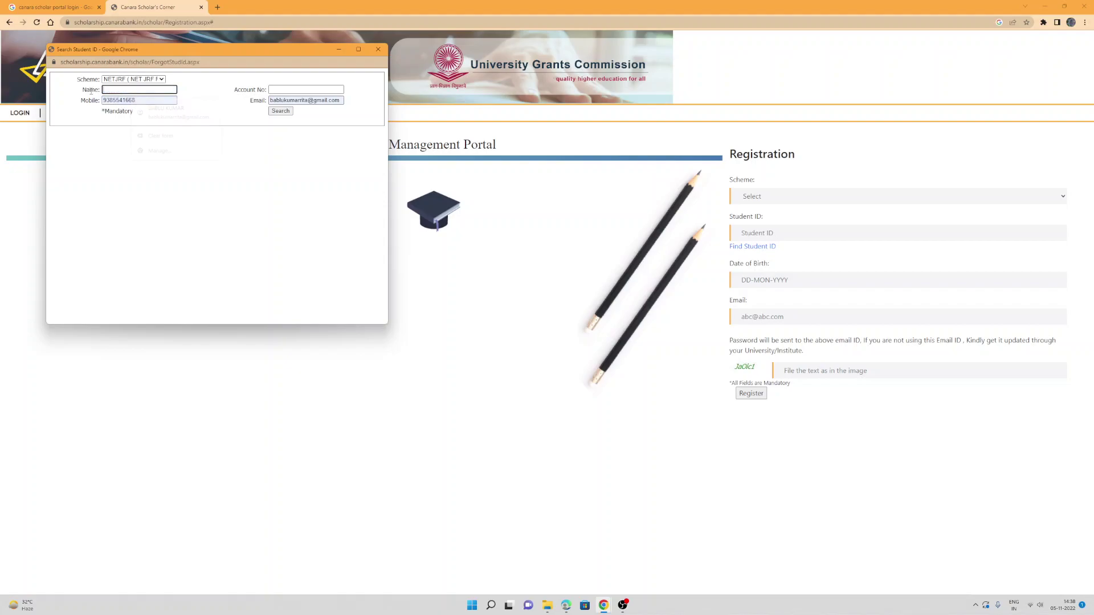
pyautogui.click(322, 100)
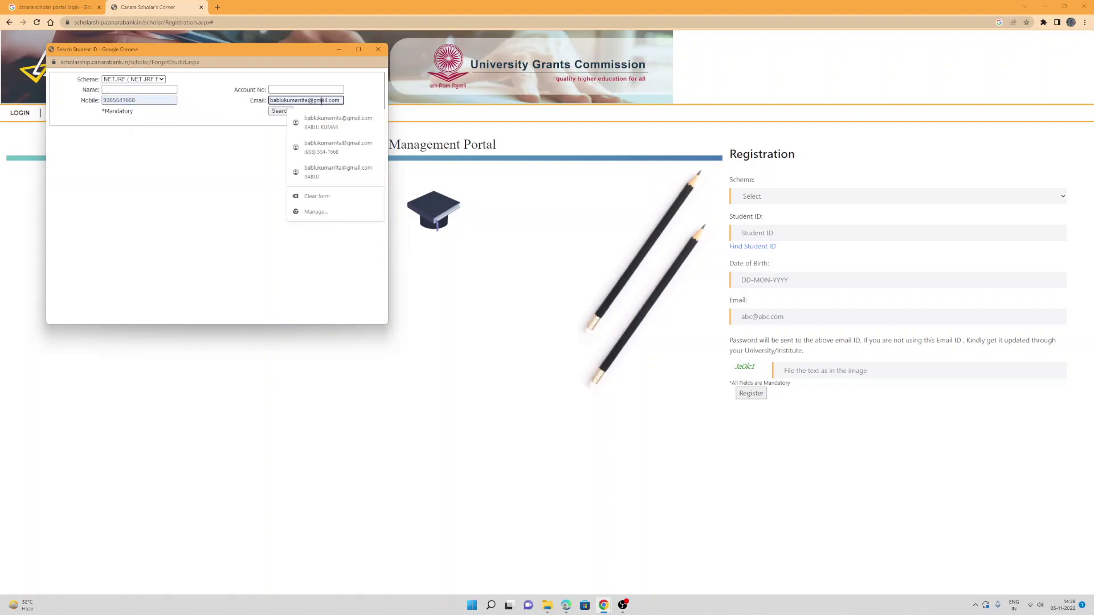
pyautogui.hotkey('ctrl', 'a')
pyautogui.press('BackSpace')
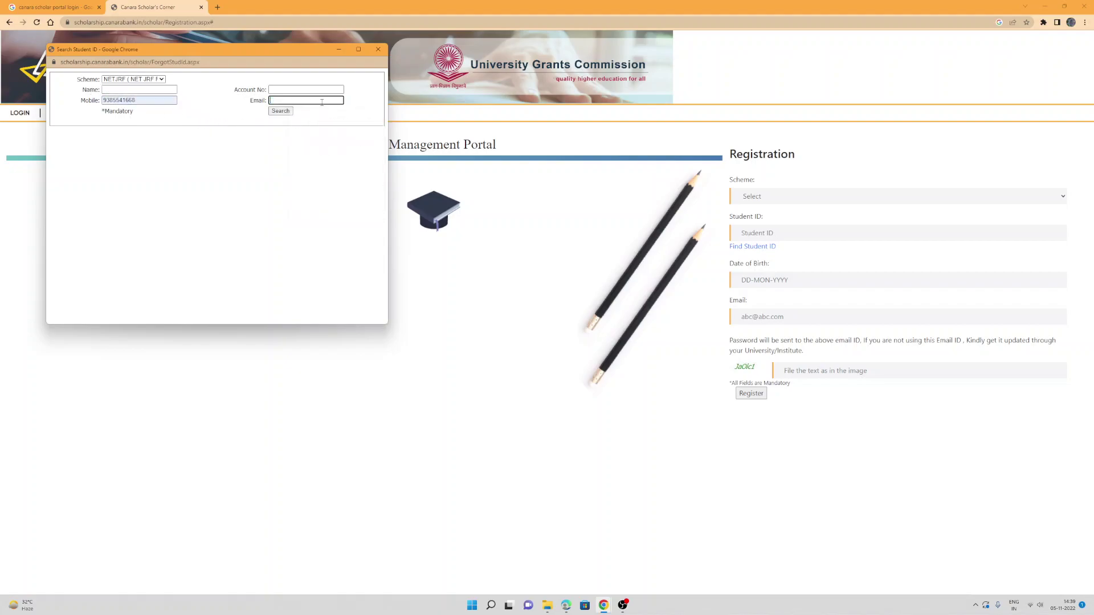
pyautogui.click(274, 112)
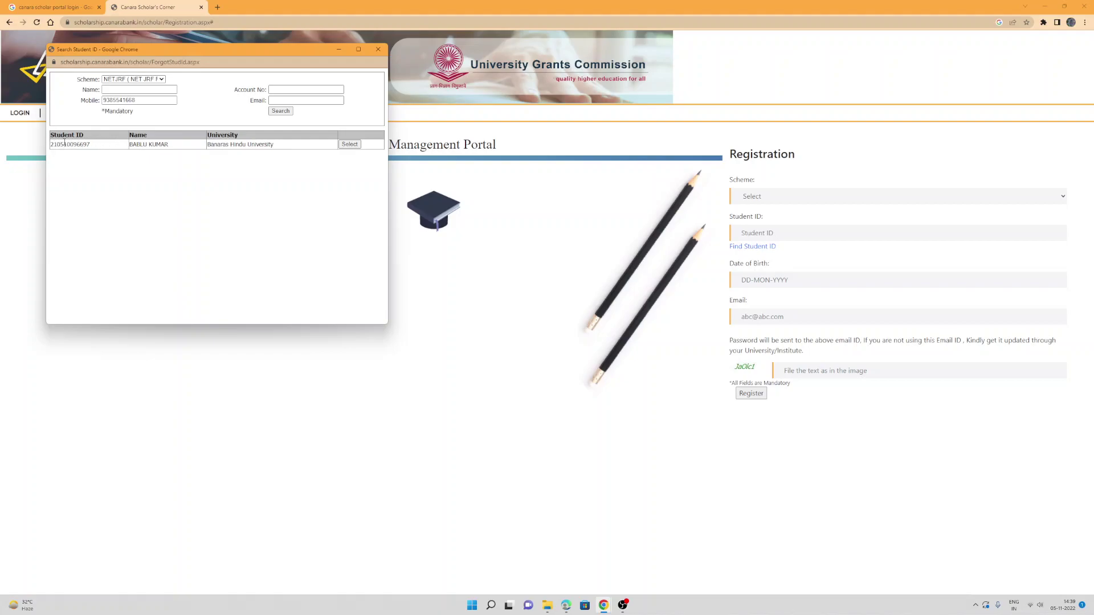
# Step: Clear the mobile number and enter the student's full name for a name search
pyautogui.doubleClick(136, 100)
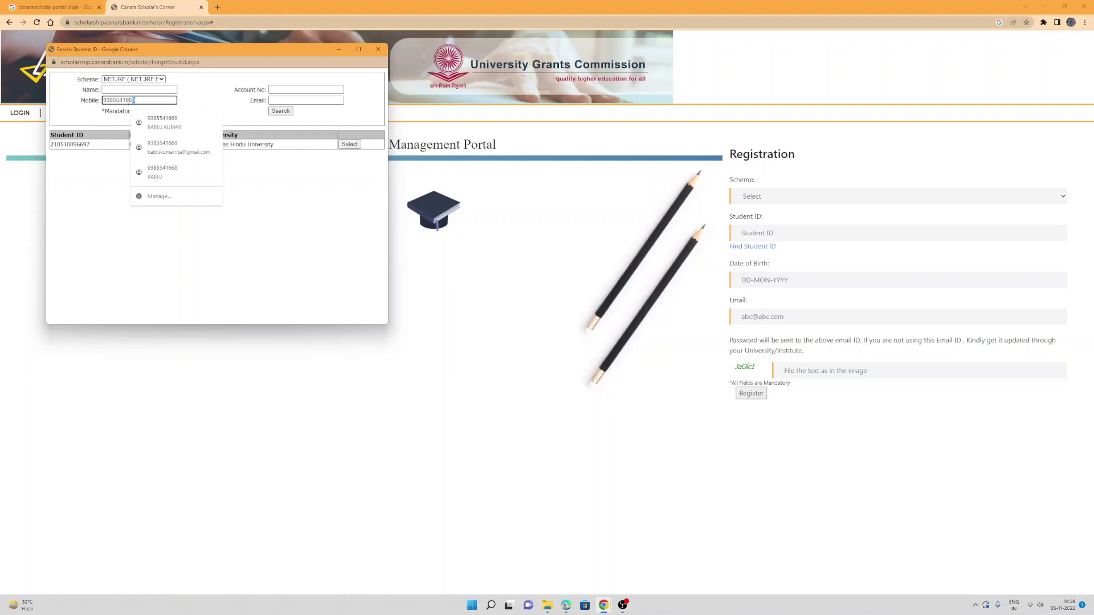
pyautogui.press('BackSpace')
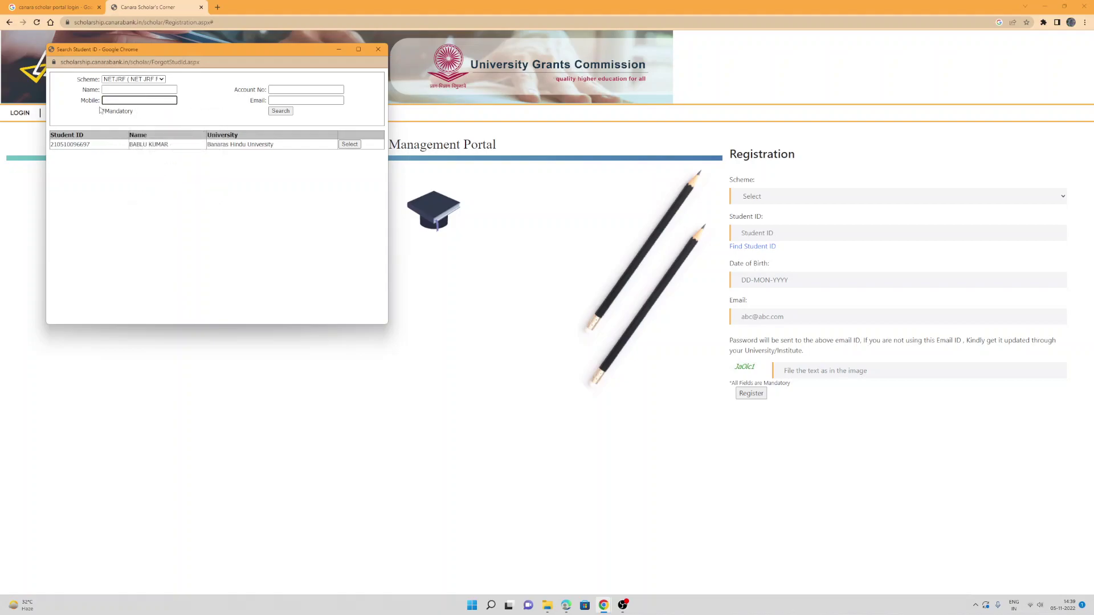
pyautogui.click(143, 90)
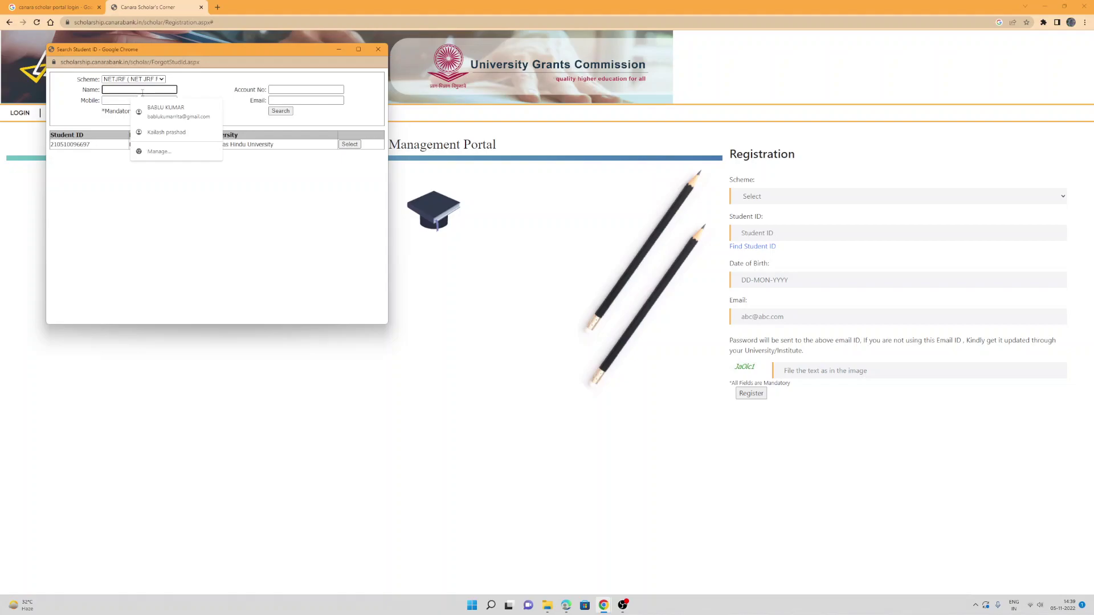
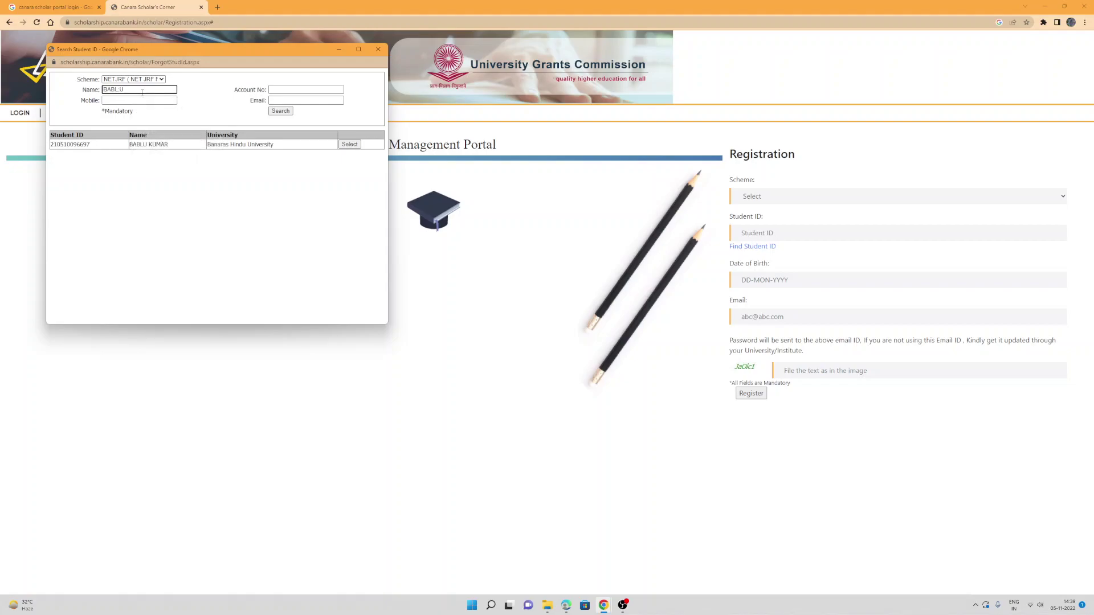
# Step: Search by the student's name and highlight the found Vinoba Bhave University student ID
pyautogui.click(280, 111)
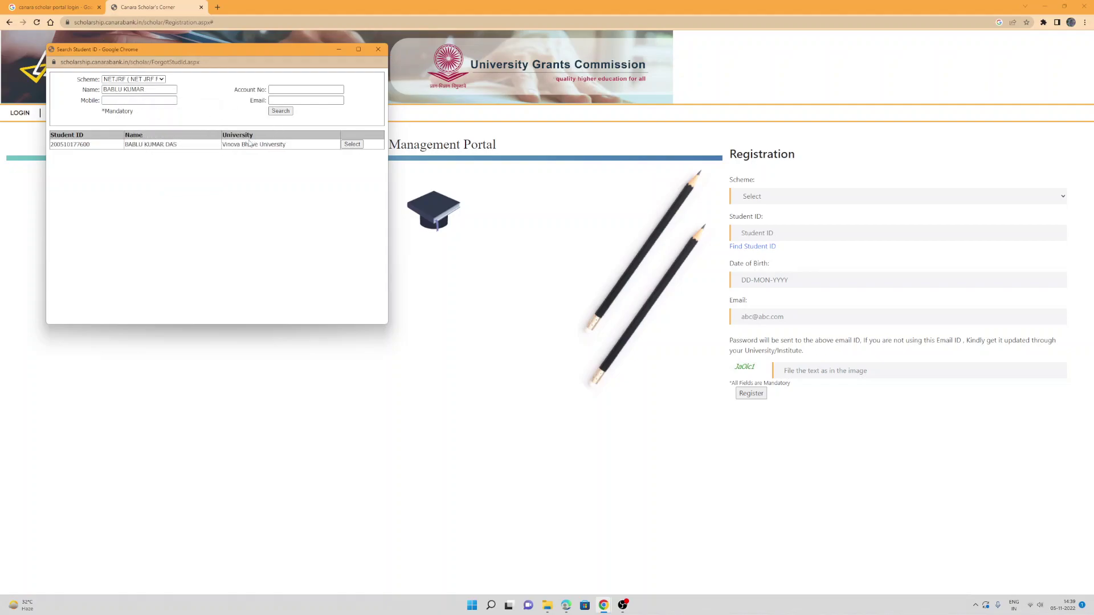
pyautogui.moveTo(91, 148); pyautogui.dragTo(50, 154)
pyautogui.click(72, 144)
pyautogui.moveTo(90, 145); pyautogui.dragTo(51, 150)
pyautogui.click(289, 148)
pyautogui.moveTo(228, 153); pyautogui.dragTo(226, 147)
pyautogui.moveTo(173, 149); pyautogui.dragTo(52, 152)
# Step: Select the found student record, then visit the Date of Birth, Email and captcha fields
pyautogui.click(352, 144)
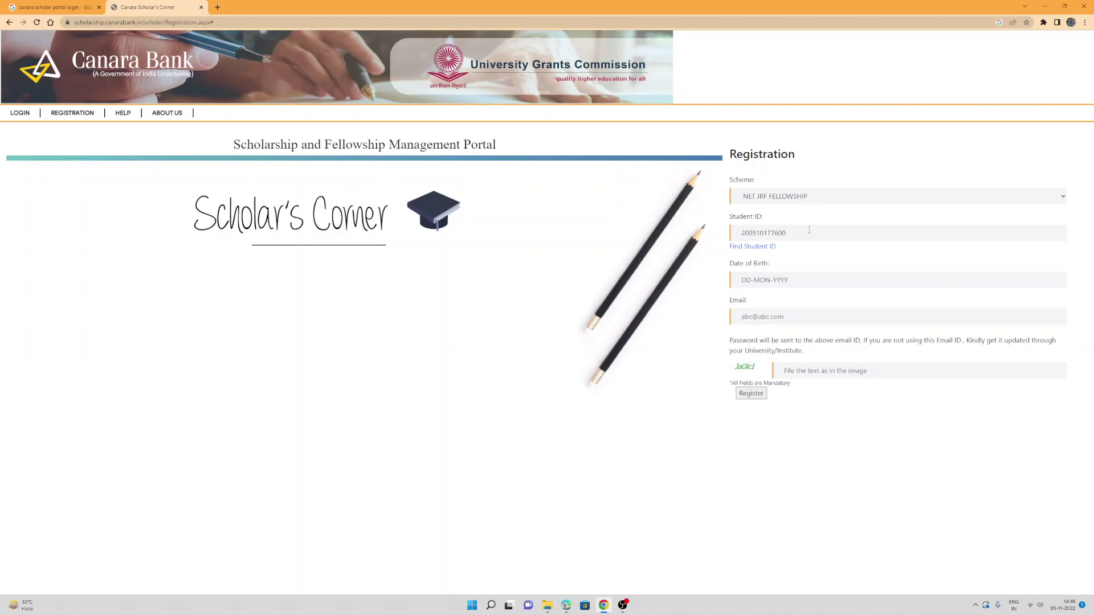
pyautogui.click(780, 278)
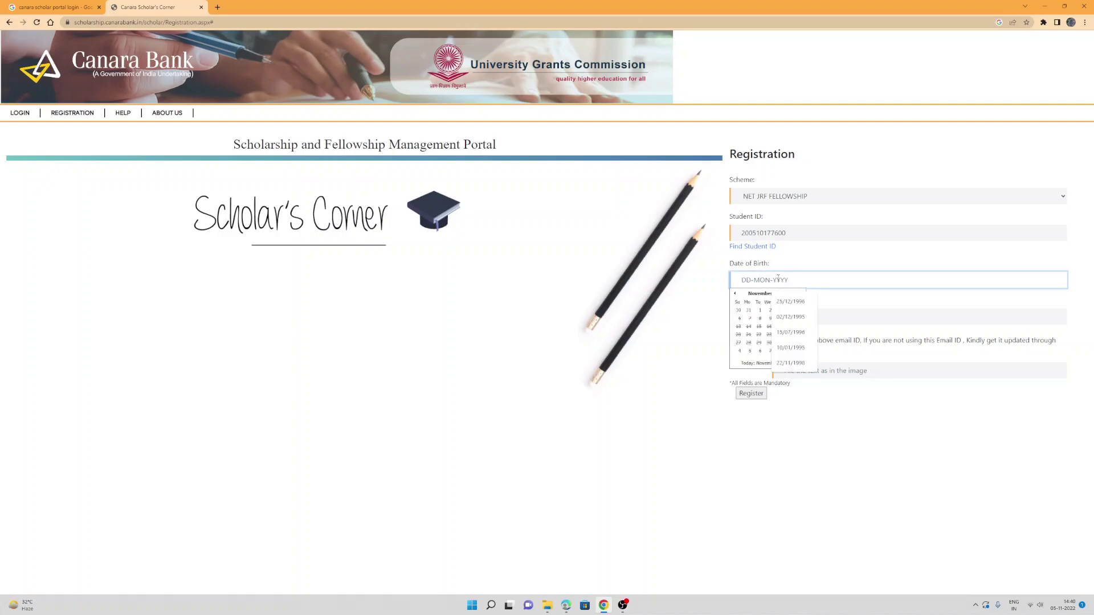
pyautogui.click(702, 296)
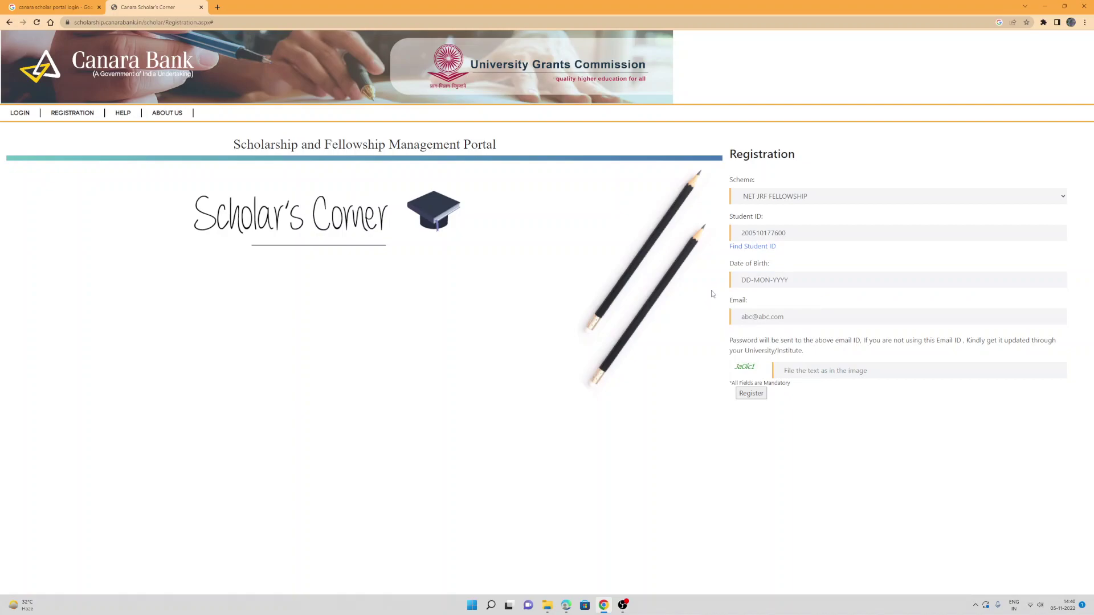
pyautogui.click(758, 316)
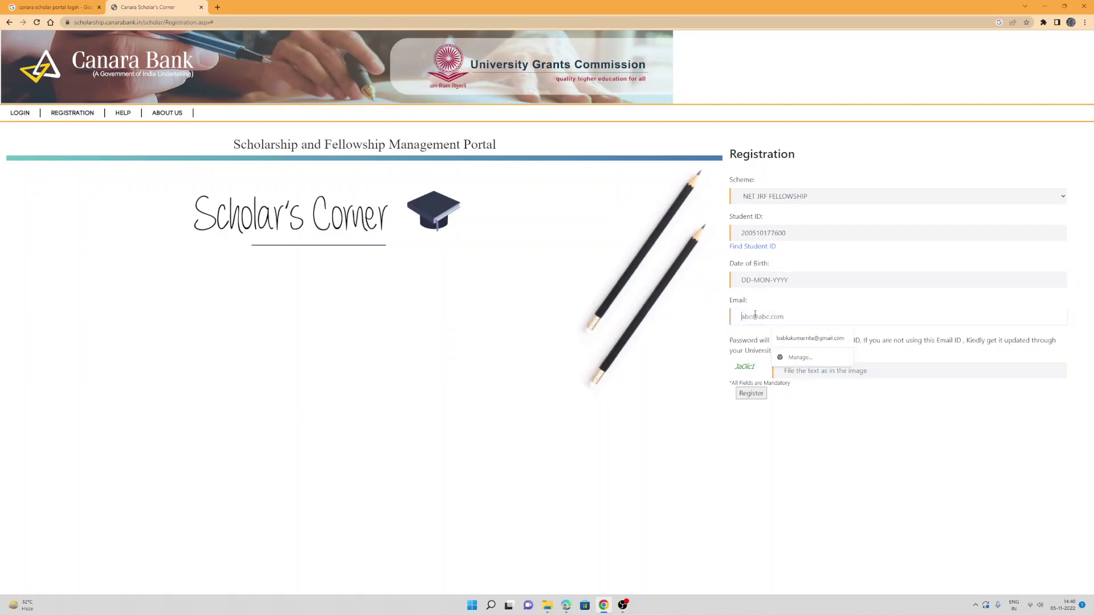
pyautogui.click(841, 372)
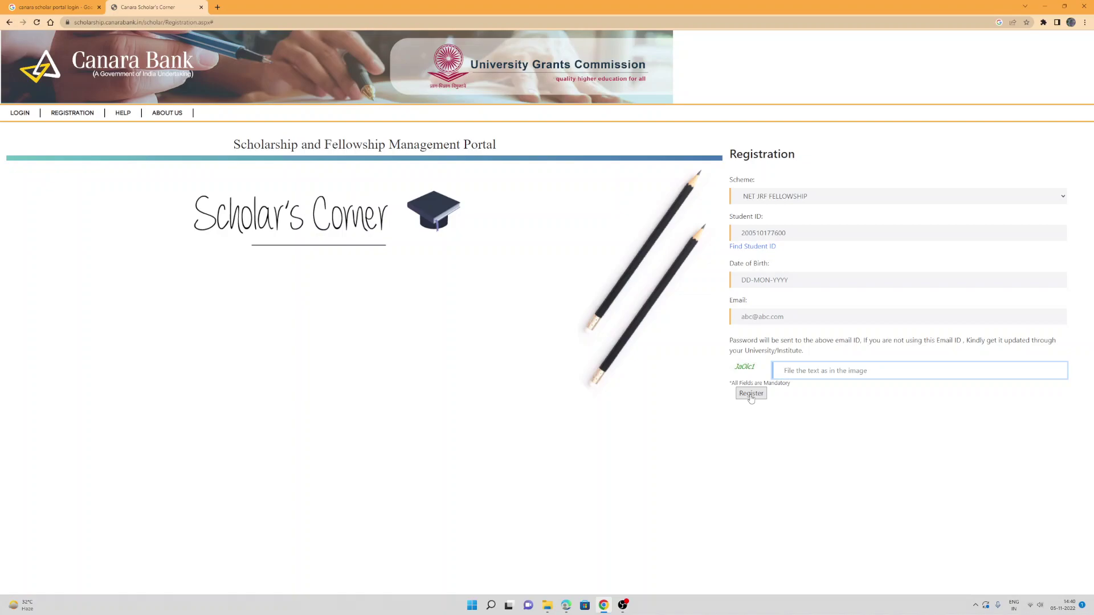
pyautogui.click(793, 319)
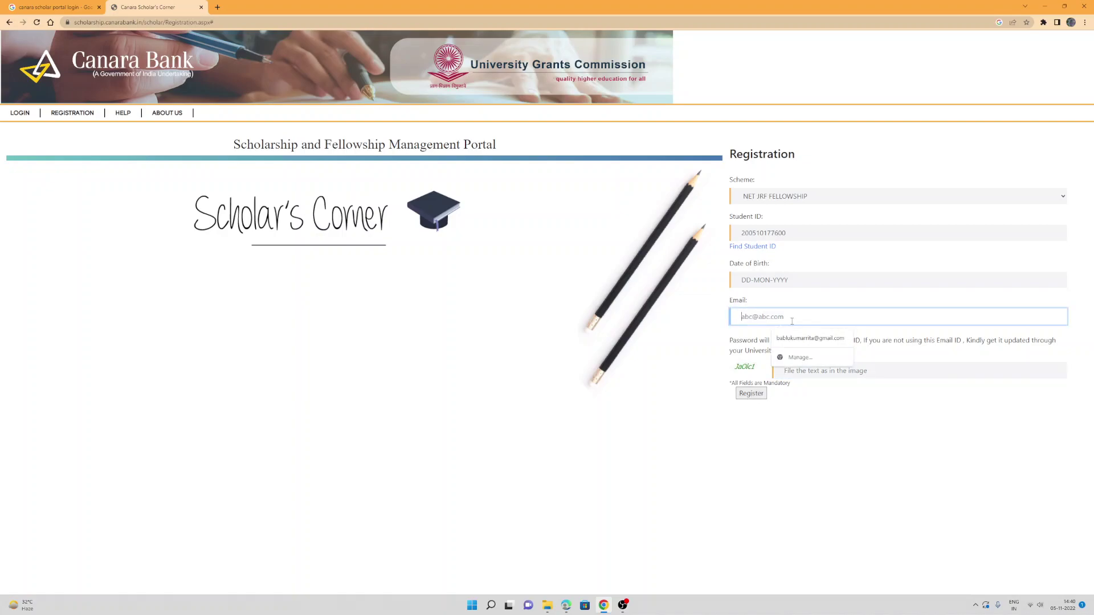